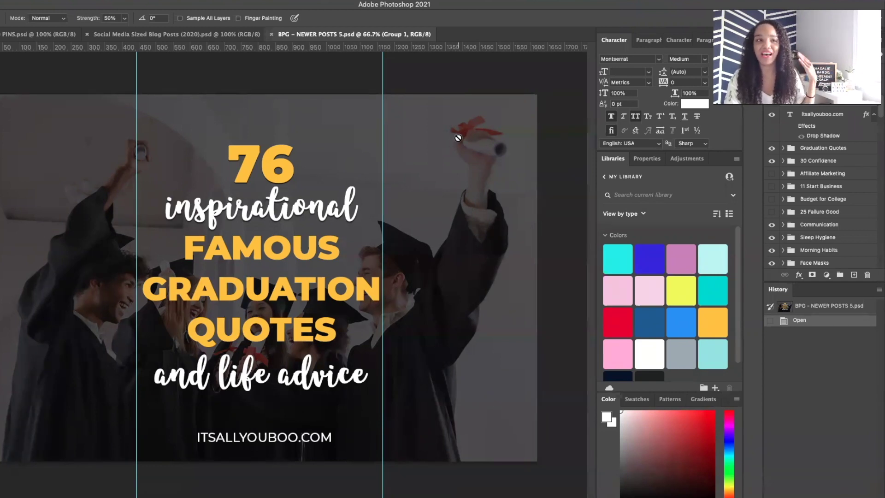
- In Photoshop, view the 'Social Media Sized Blog Posts (2020).psd' graphics, then the 'PINS.psd' pins
left_click(201, 35)
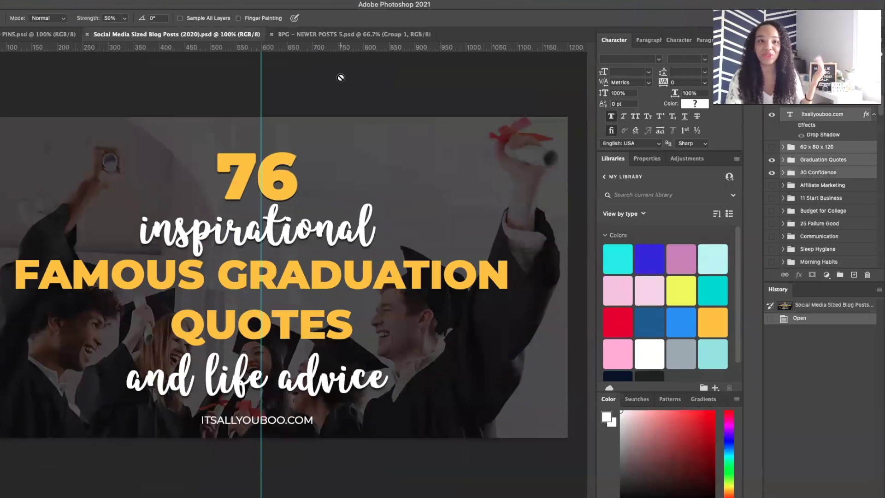
left_click(29, 34)
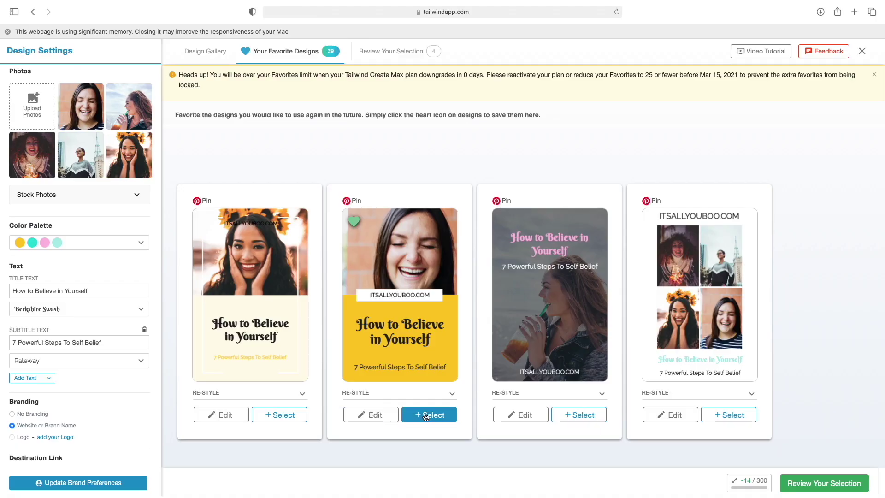
- Add the yellow How to Believe in Yourself pin, review the five selected designs, and recolour them mint
left_click(425, 415)
left_click(813, 482)
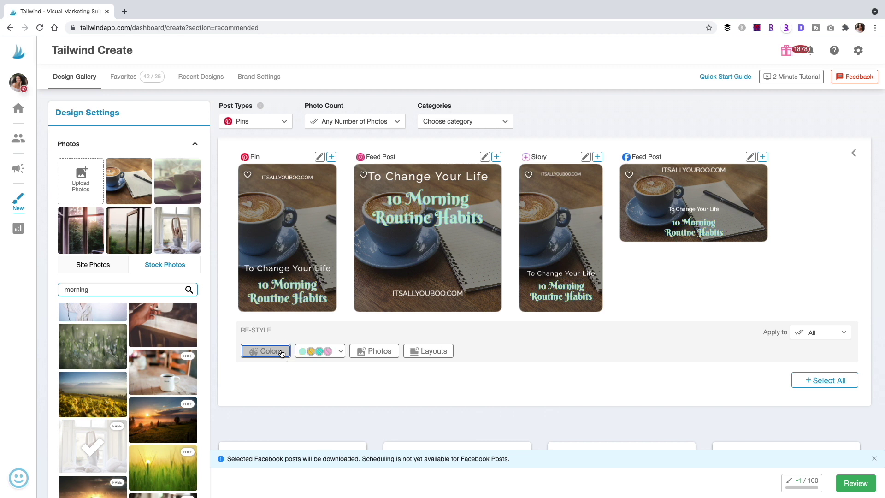
left_click(281, 353)
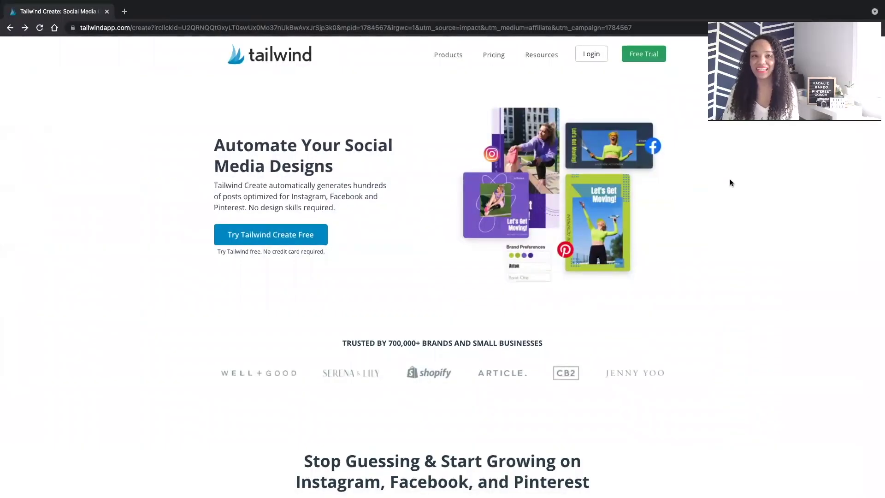
- Scroll down through the Tailwind Create landing page
scroll(730, 182, "down", 10)
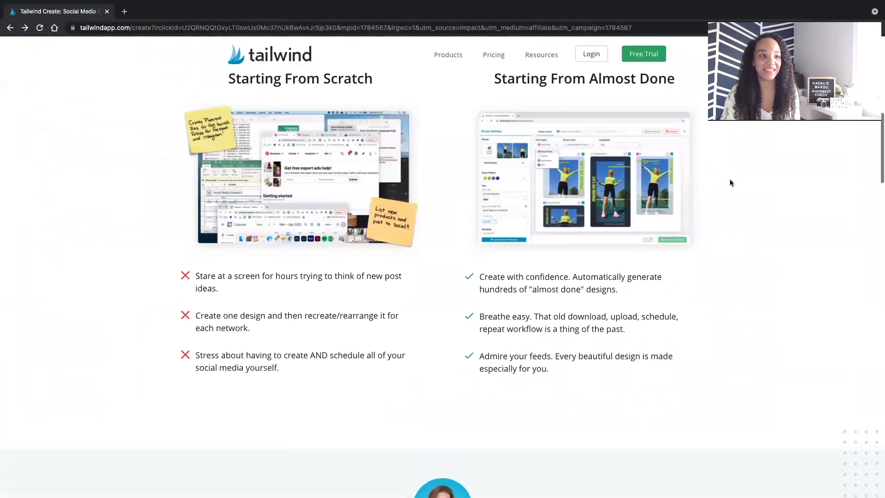
scroll(730, 183, "down", 13)
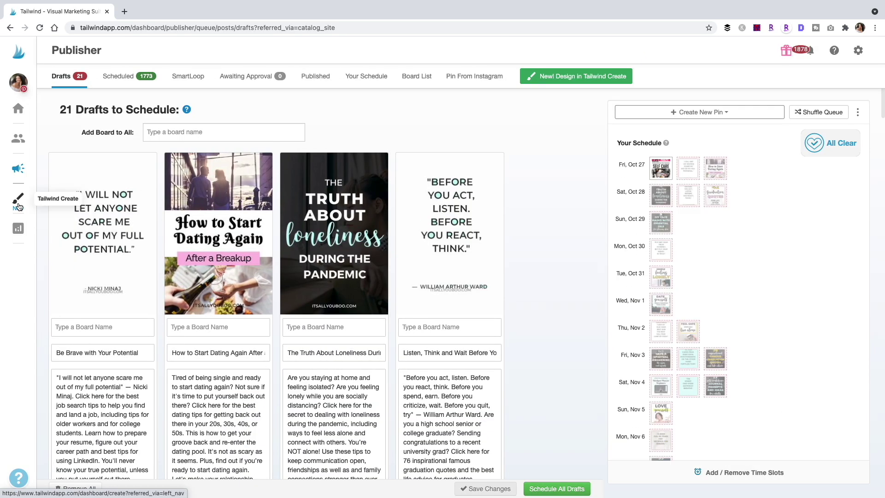
- Start a Tailwind Create design from the pasted blog post URL, with '?swcfpc=1' removed
left_click(17, 203)
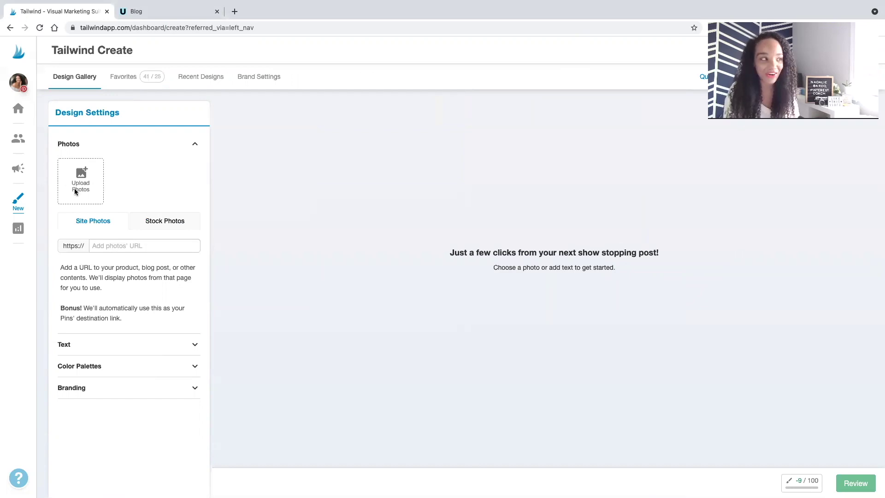
left_click(153, 249)
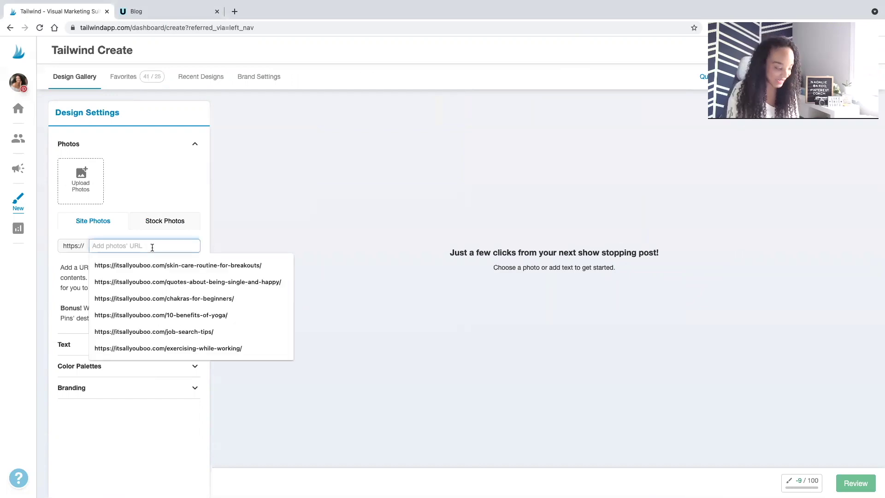
key("ctrl+v")
left_click_drag(168, 246, 197, 246)
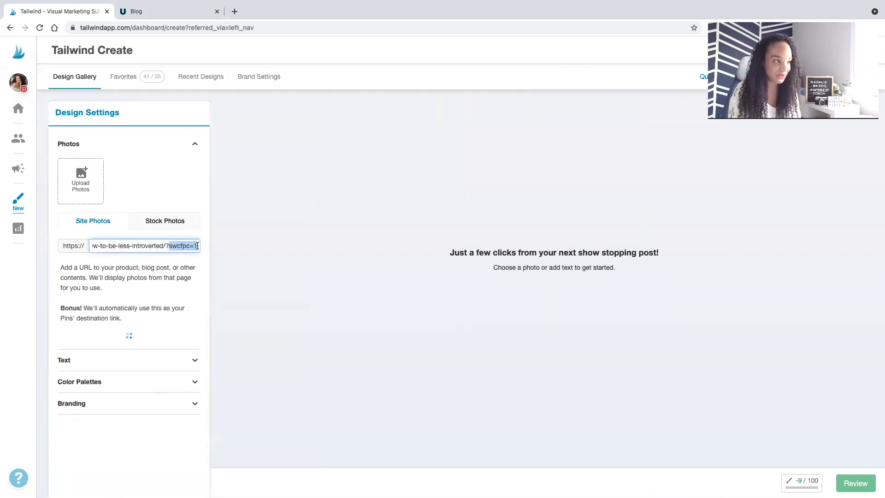
key("BackSpace")
key("BackSpace")
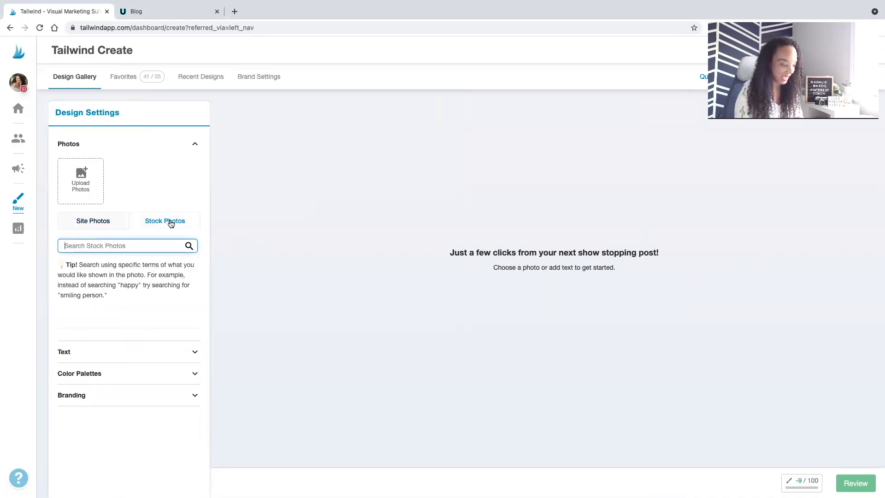
- Search stock photos for 'talking', add several results to the designs, and reach the title text settings
type("talking")
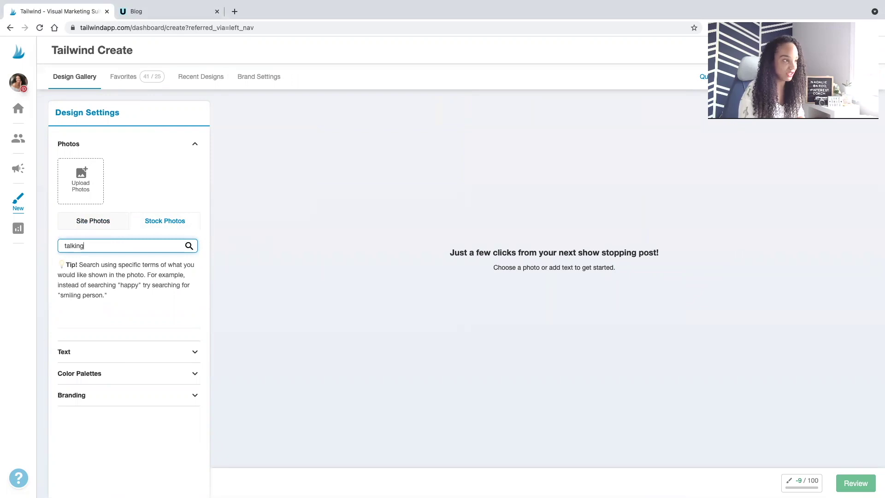
key("Return")
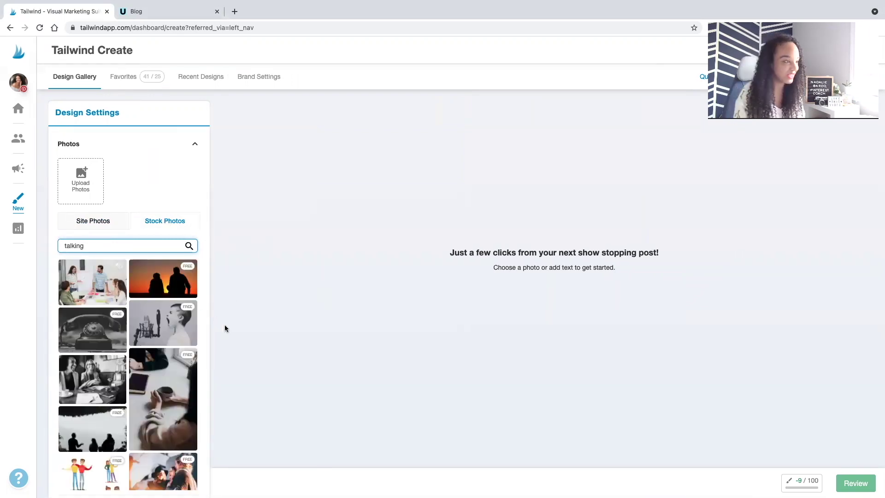
left_click(168, 364)
scroll(161, 369, "down", 4)
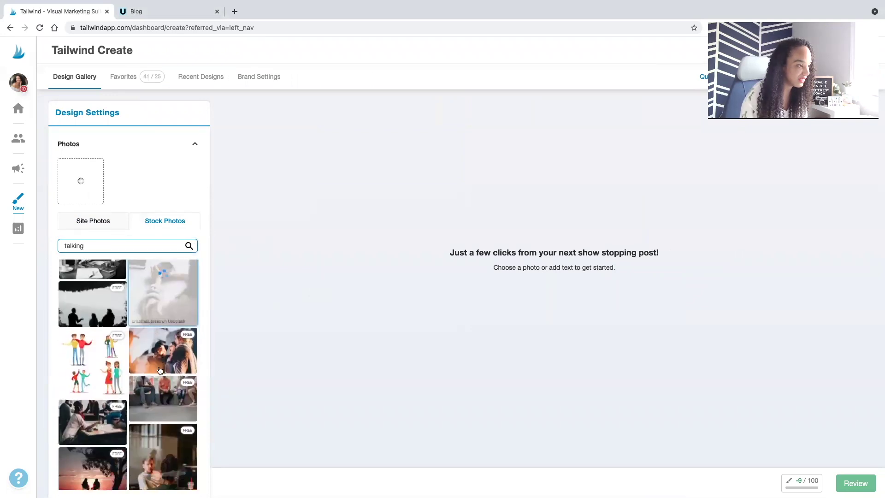
scroll(156, 369, "down", 5)
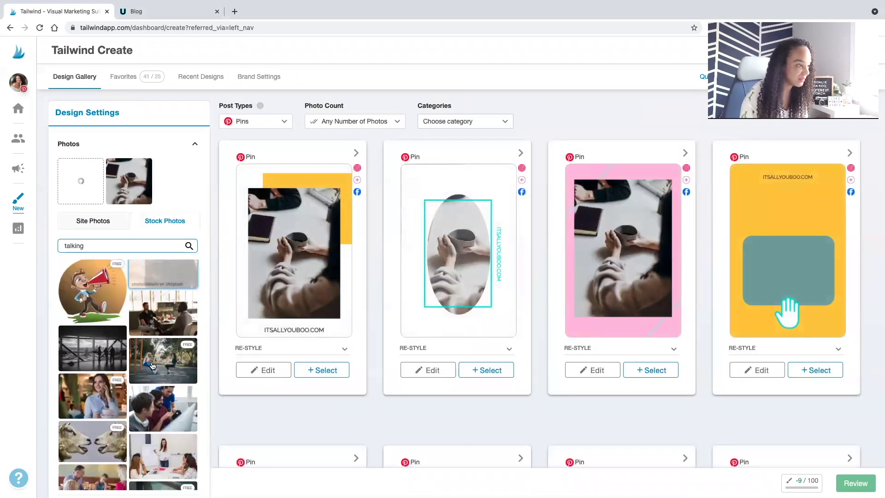
scroll(152, 365, "down", 4)
left_click(166, 350)
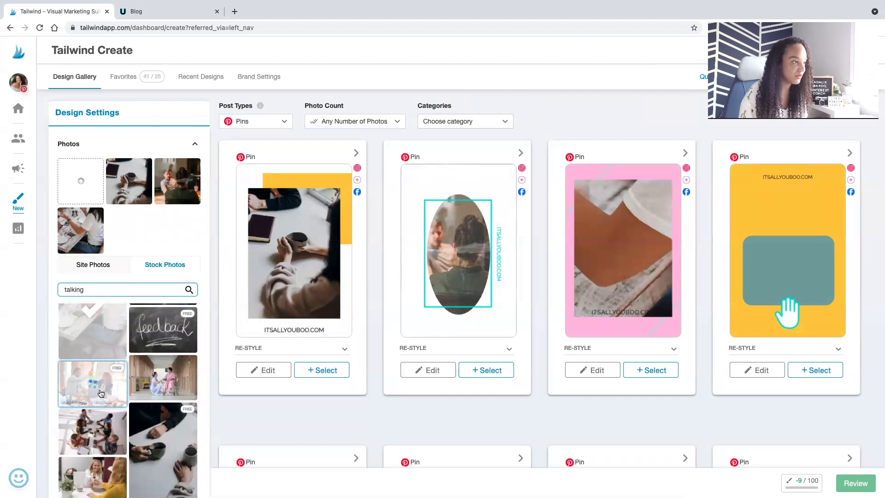
left_click(171, 338)
scroll(171, 338, "down", 5)
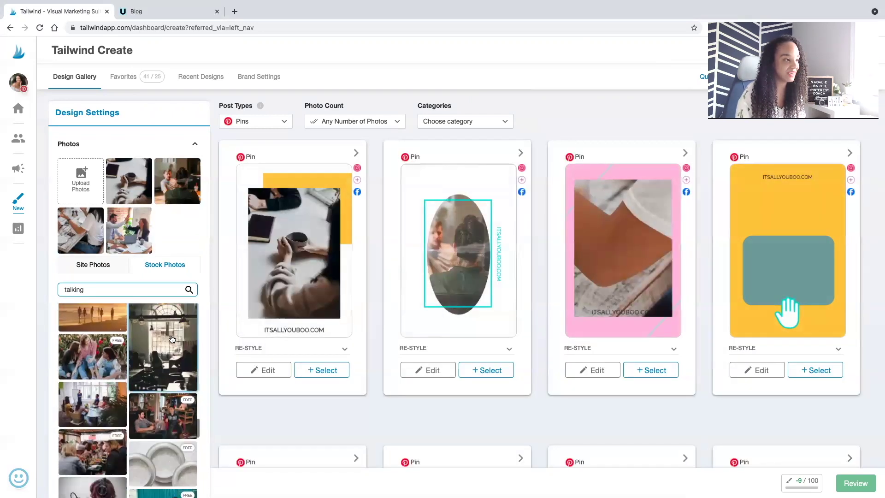
scroll(205, 324, "down", 3)
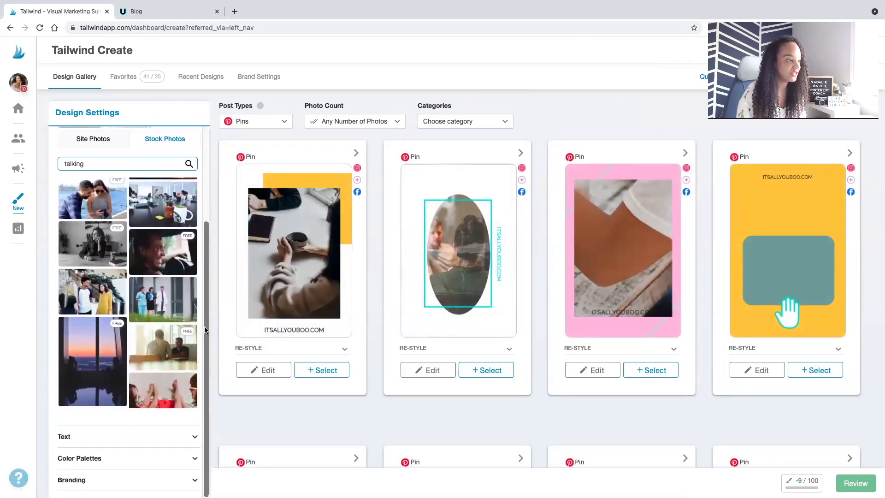
left_click(79, 437)
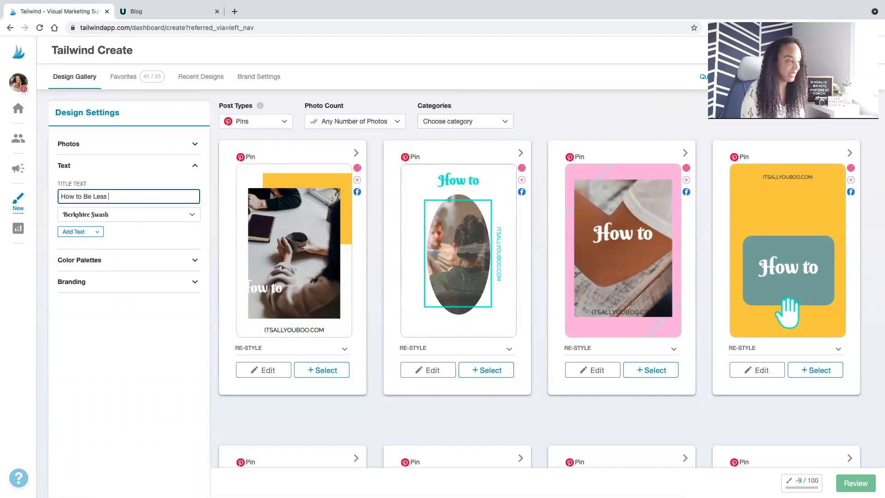
- Enter the title 'How to Be Less Introverted' and add a subtitle field, keeping the Raleway font
type("Introverted")
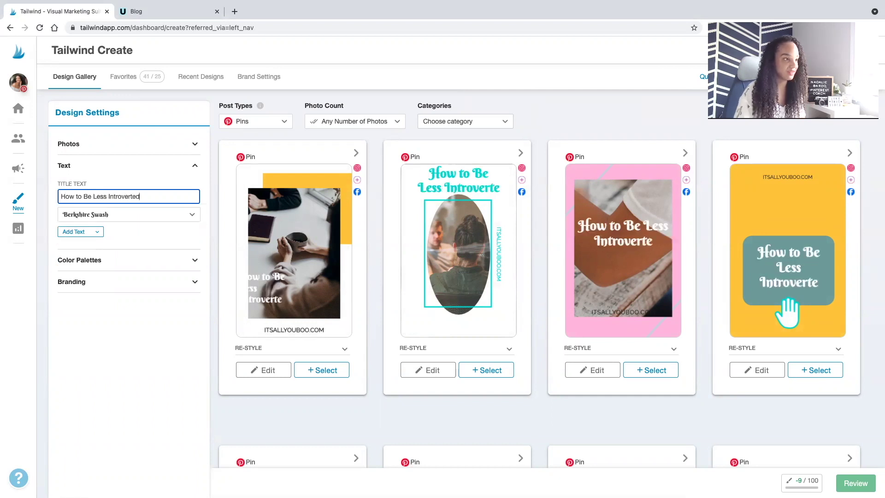
left_click(85, 232)
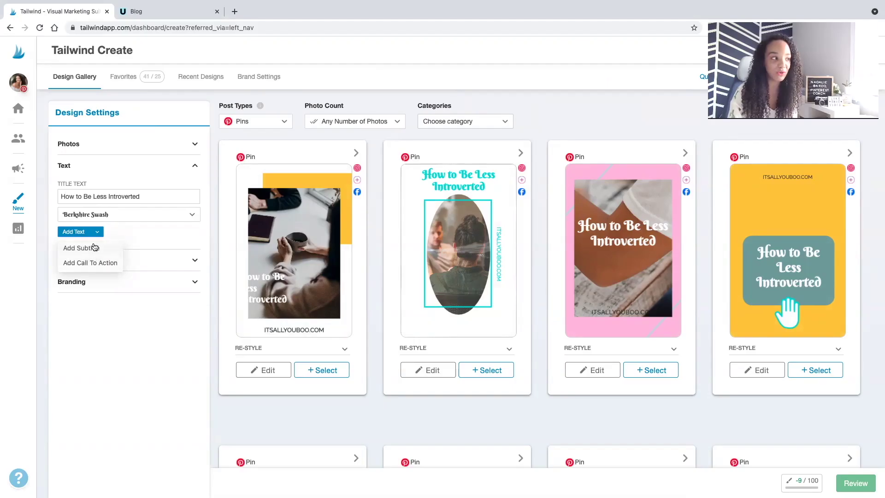
left_click(95, 248)
left_click(98, 267)
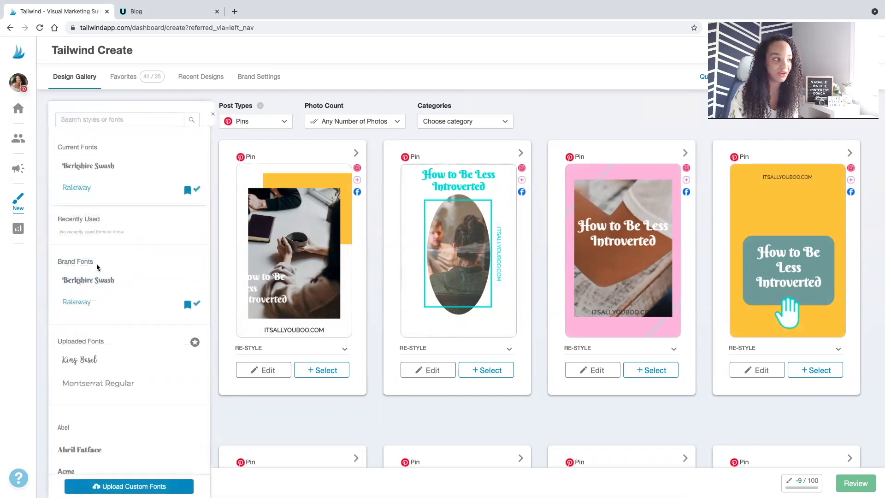
left_click(212, 114)
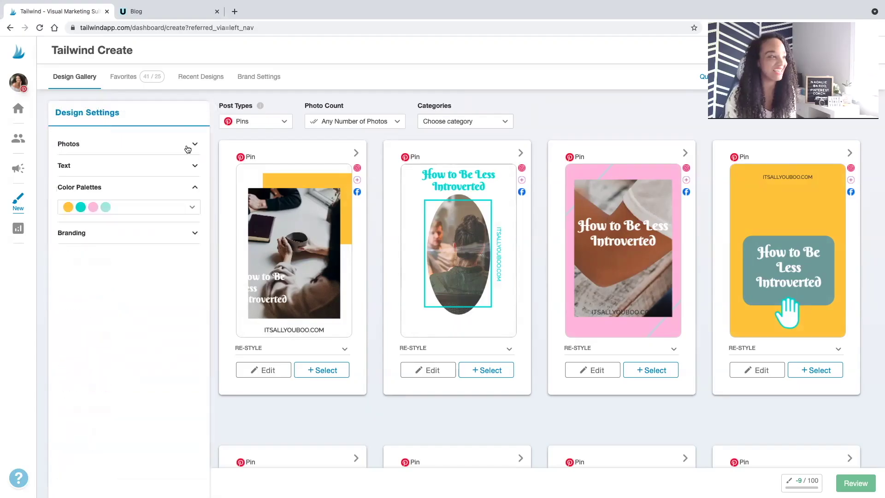
- Reveal the branding options and preview the designs as Instagram feed posts, then Facebook feed posts
left_click(114, 234)
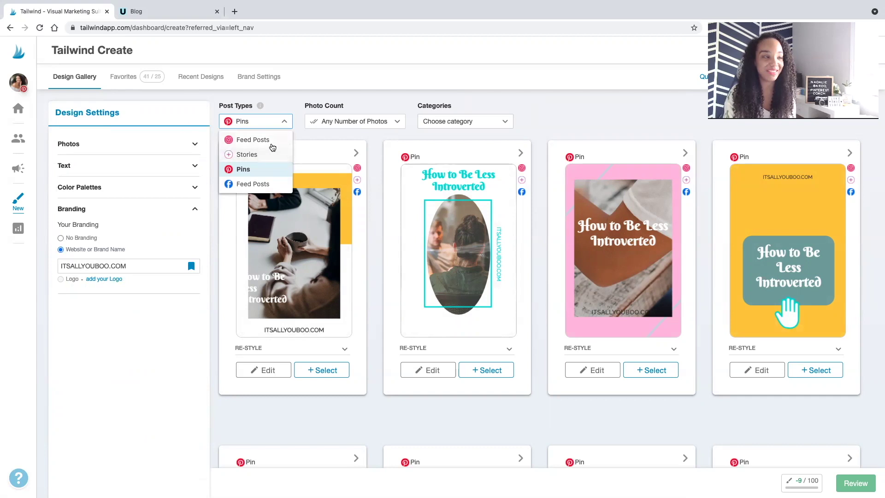
left_click(271, 141)
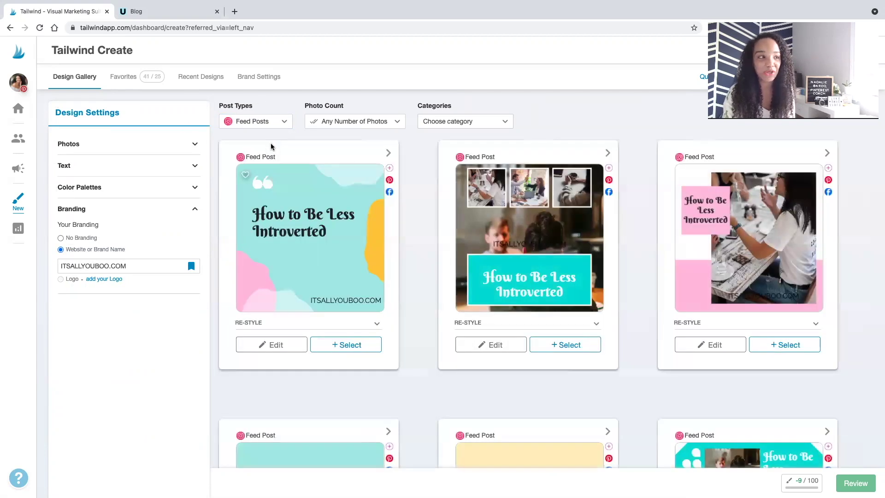
left_click(266, 121)
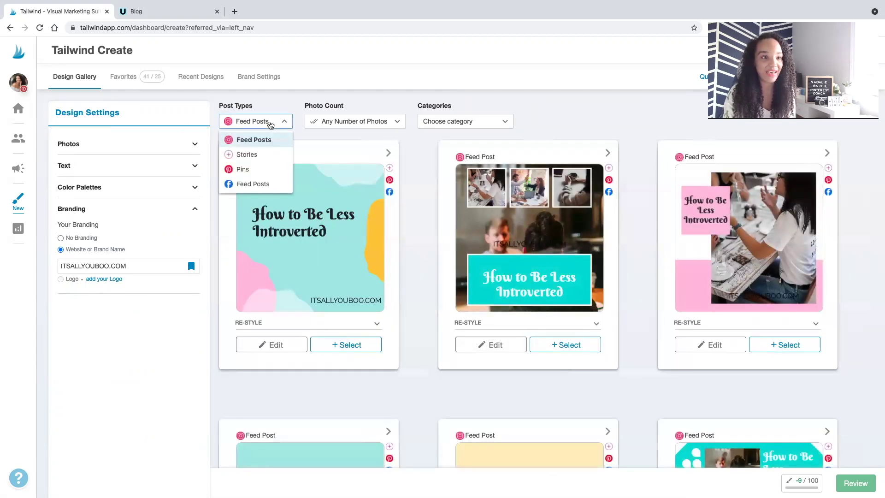
left_click(259, 185)
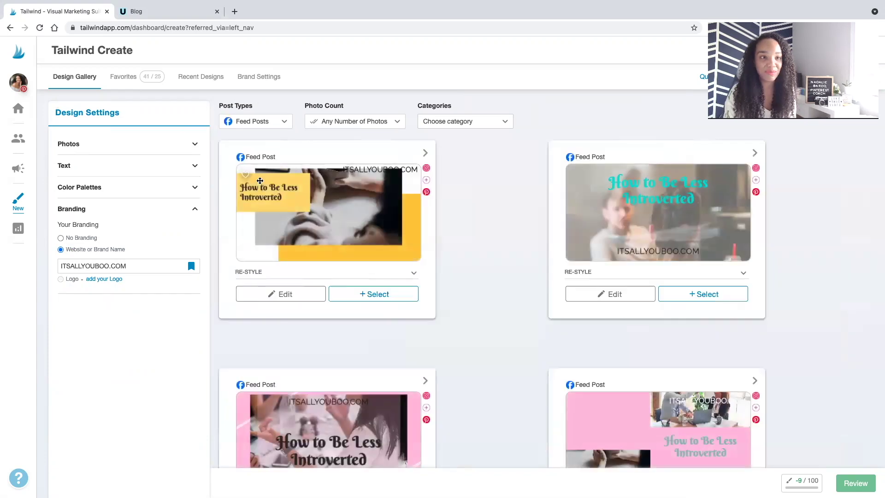
left_click(261, 122)
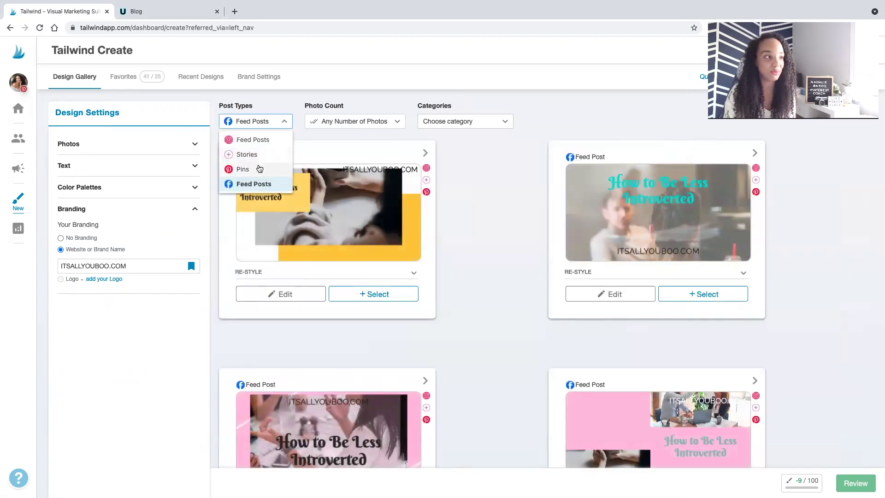
- Switch back to Pin designs, favourite the fourth pin, and browse further down the gallery
left_click(259, 168)
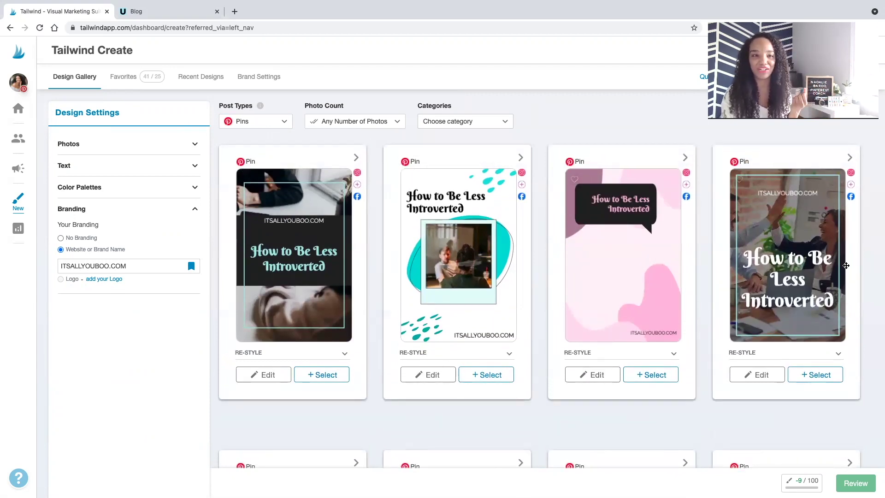
left_click(739, 181)
scroll(720, 210, "down", 5)
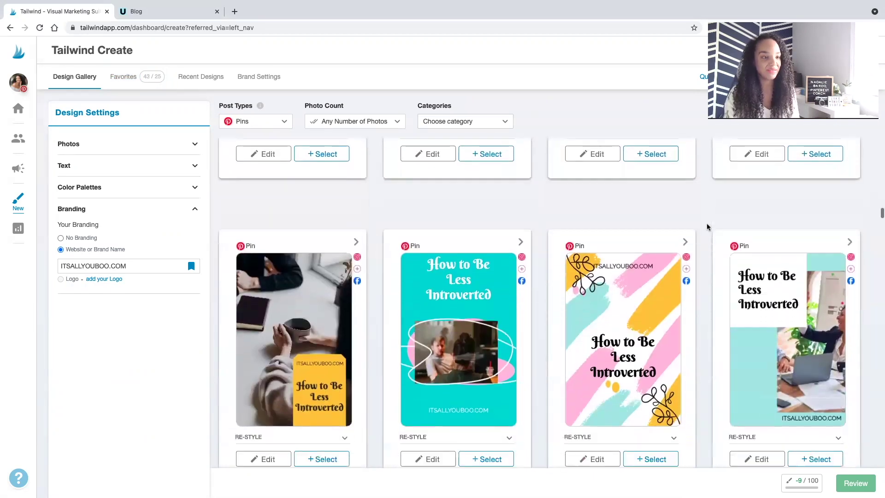
scroll(706, 223, "down", 10)
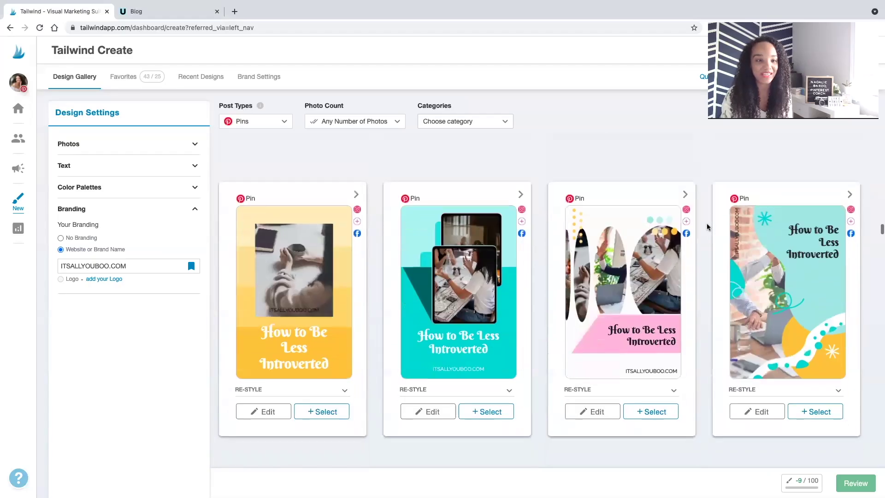
scroll(706, 223, "down", 3)
scroll(707, 223, "up", 4)
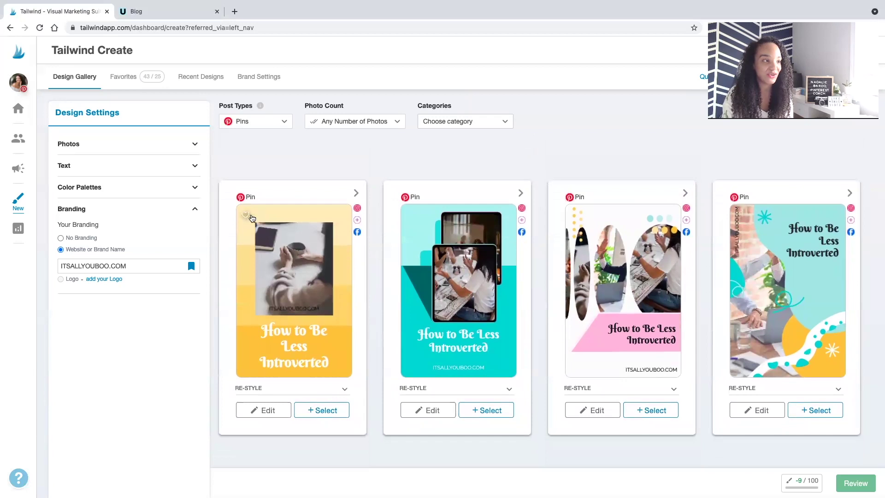
- Favourite the yellow pin and the dark gold-lettered pin, then expand the dark design's format variants
left_click(248, 216)
left_click(355, 193)
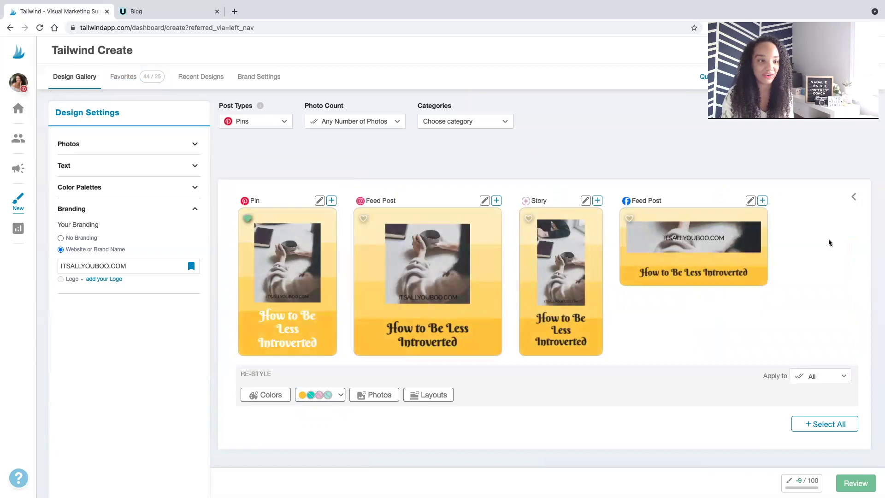
left_click(853, 197)
left_click(362, 193)
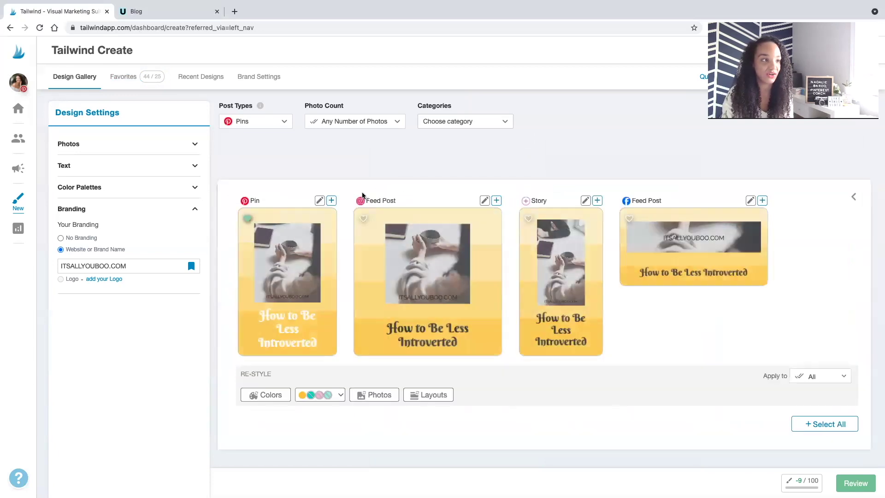
left_click(853, 197)
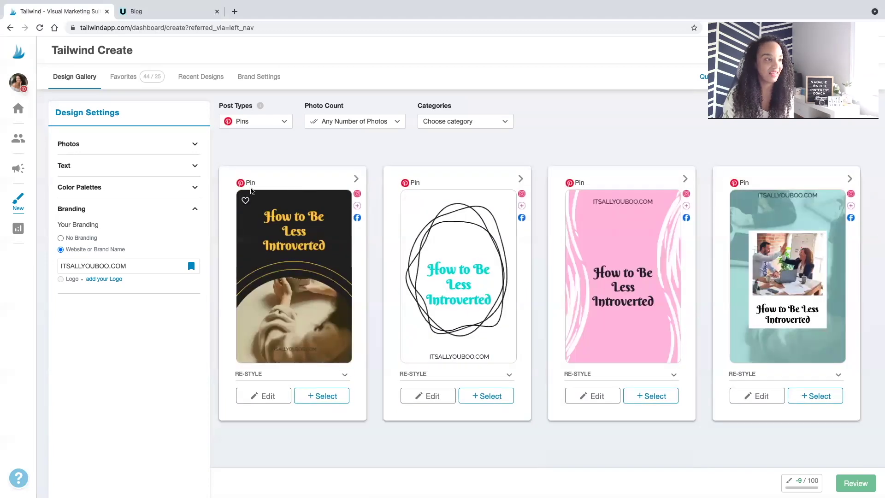
left_click(245, 201)
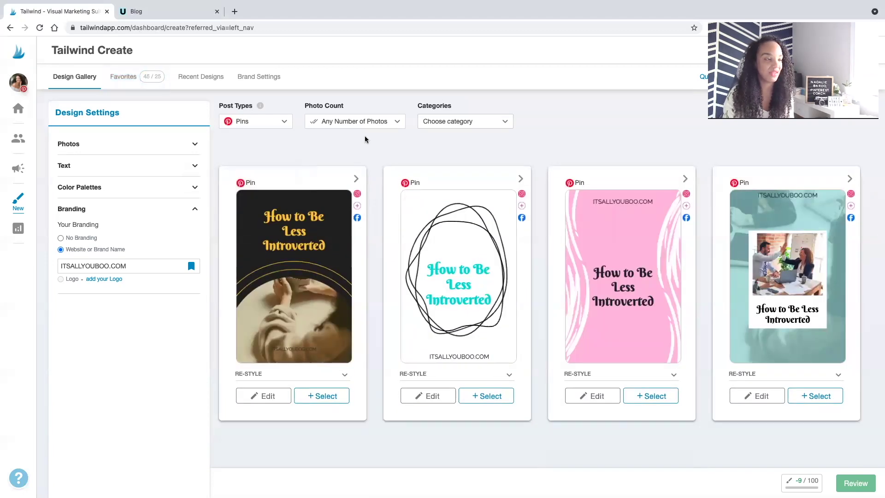
left_click(355, 180)
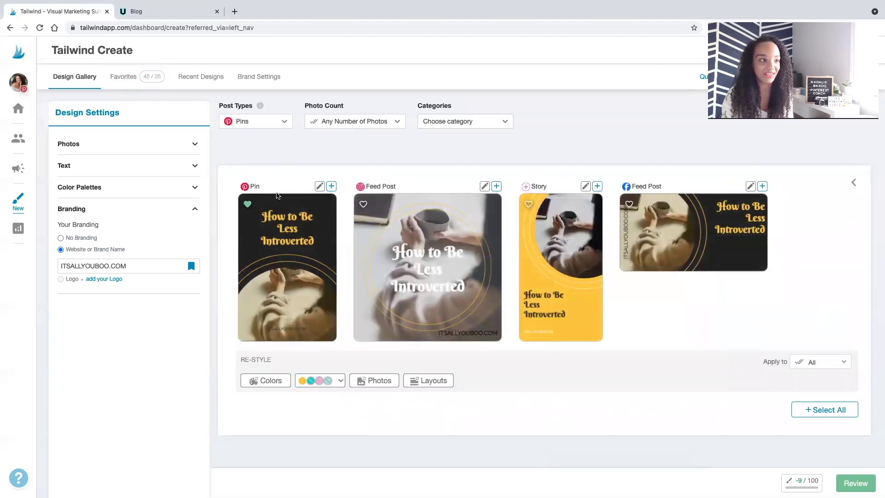
- Cycle the designs through several colour schemes and swap in different photos
left_click(275, 383)
left_click(276, 383)
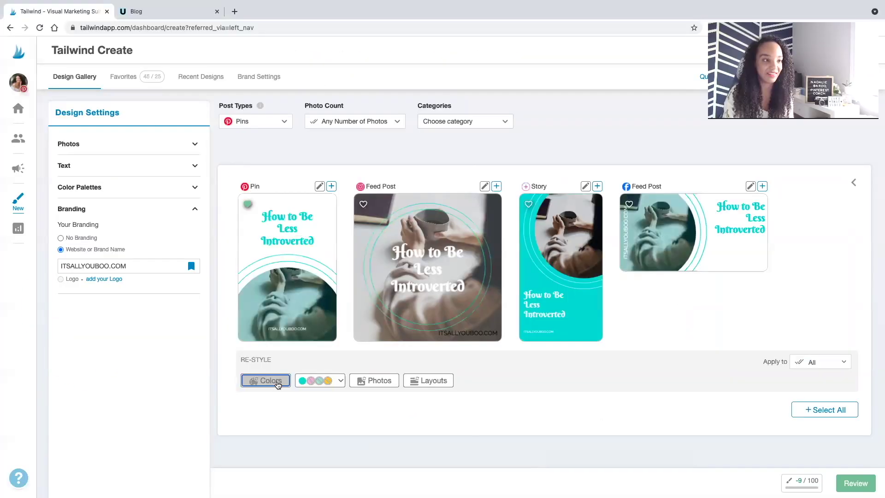
left_click(277, 383)
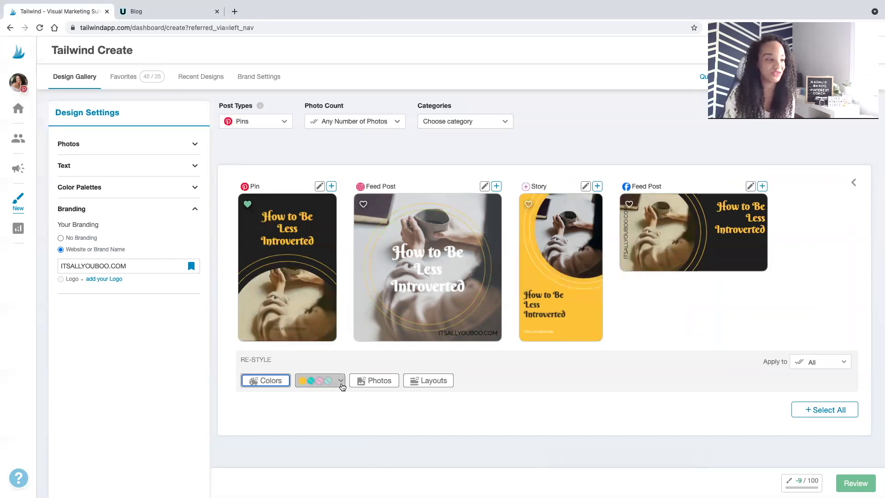
left_click(382, 386)
left_click(380, 386)
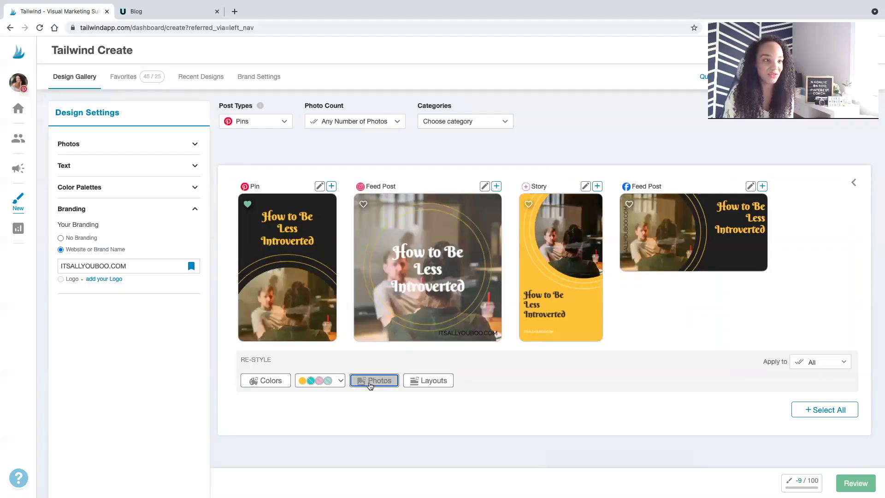
left_click(370, 384)
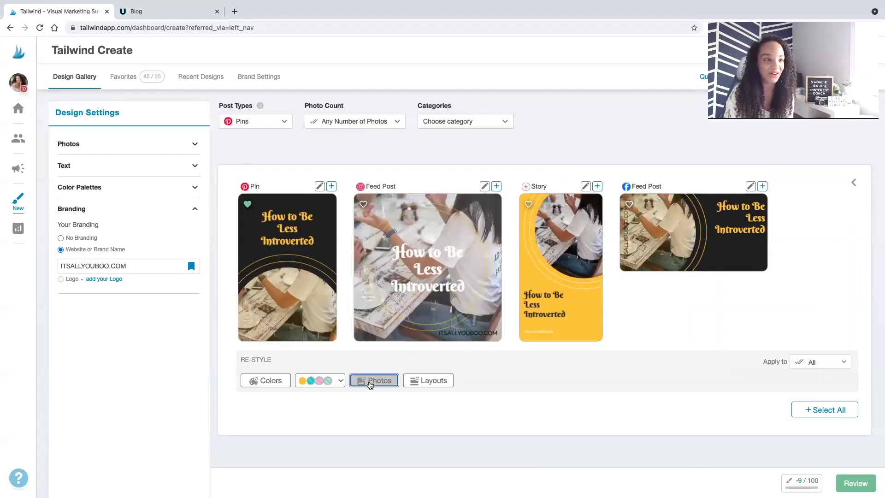
left_click(370, 384)
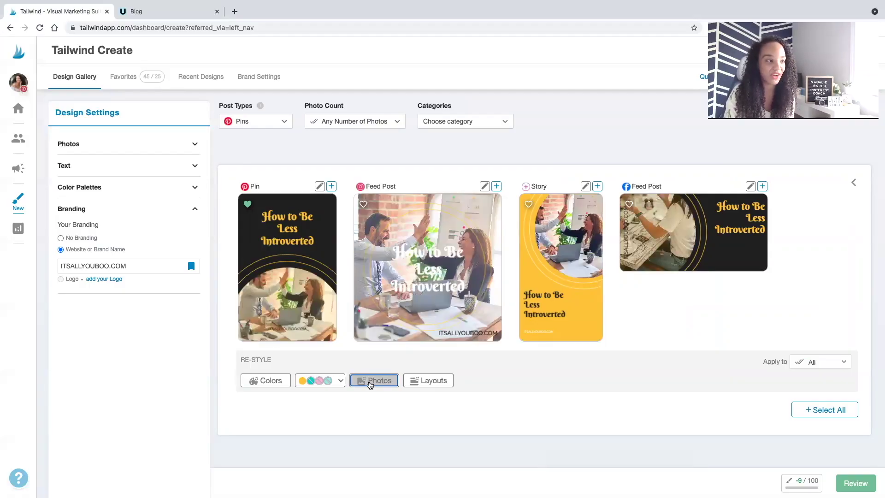
left_click(370, 384)
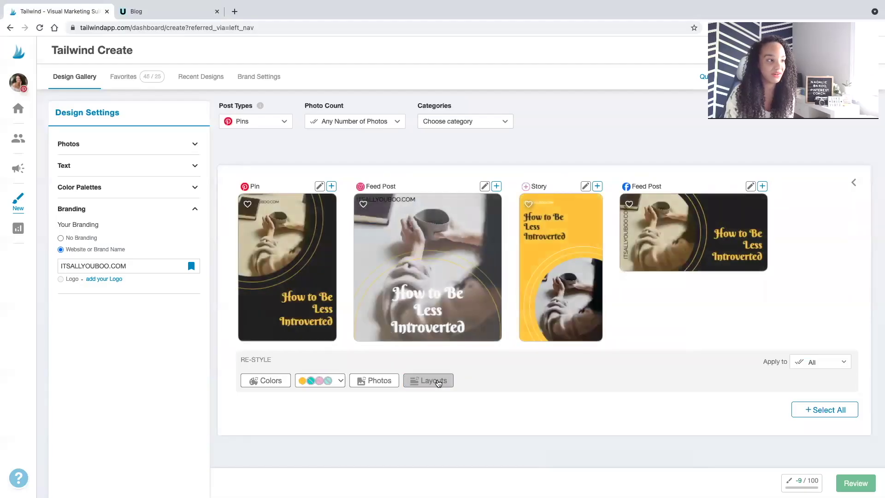
- Try two new layouts across all designs and favourite the feed post design
left_click(438, 382)
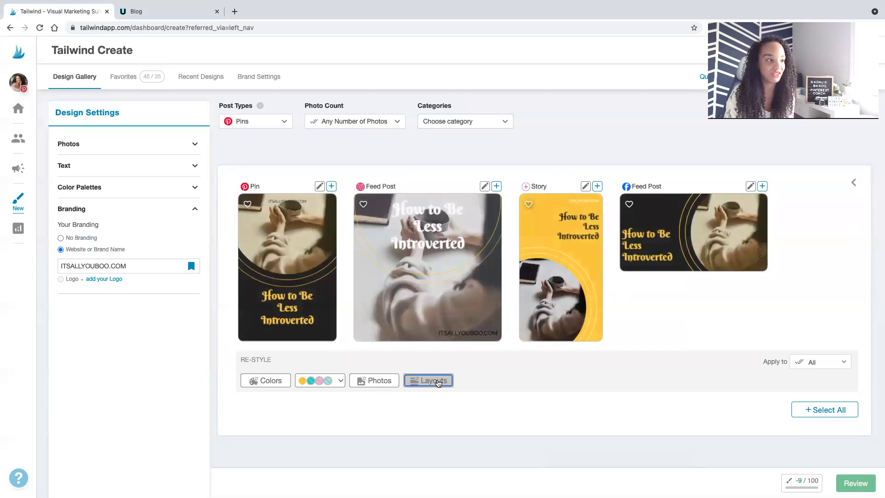
left_click(438, 382)
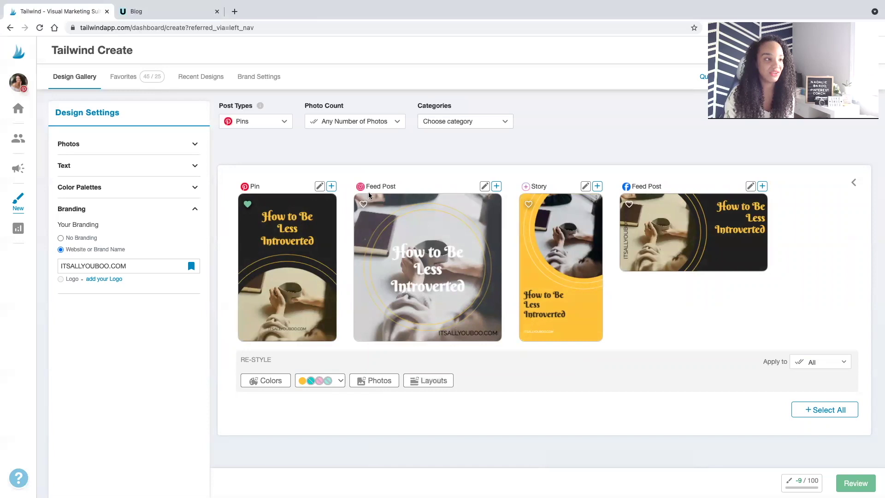
left_click(363, 204)
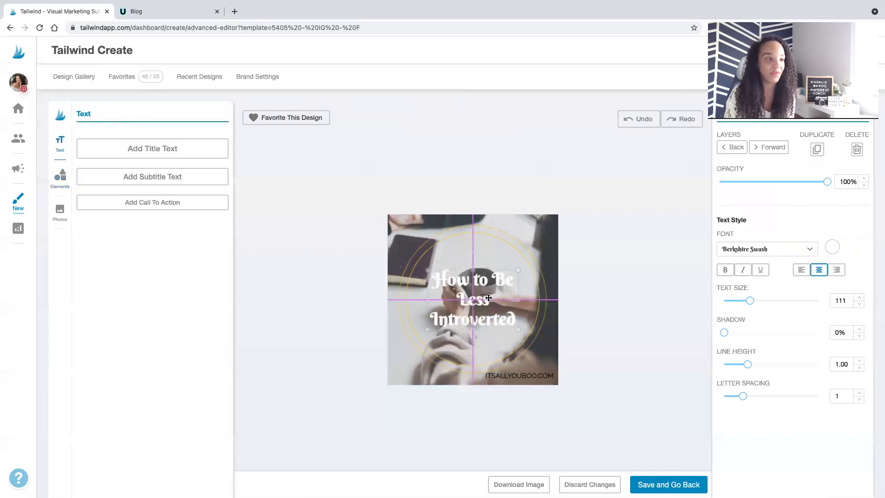
- Lower the photo overlay's opacity and make the ITSALLYOUBOO.COM text white
left_click(549, 229)
left_click_drag(824, 182, 761, 182)
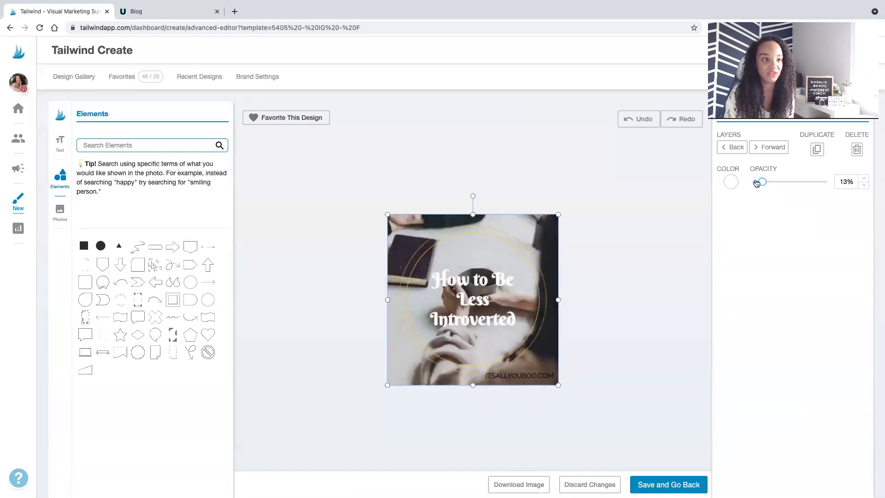
left_click(485, 312)
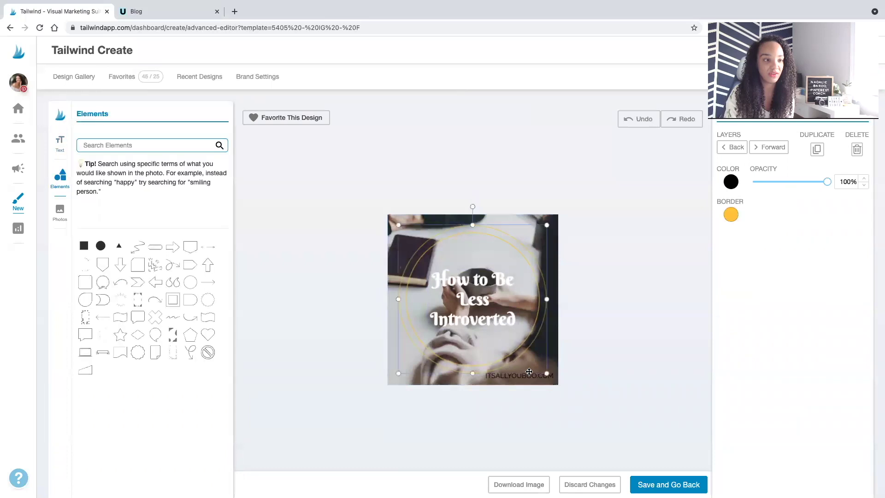
left_click(539, 376)
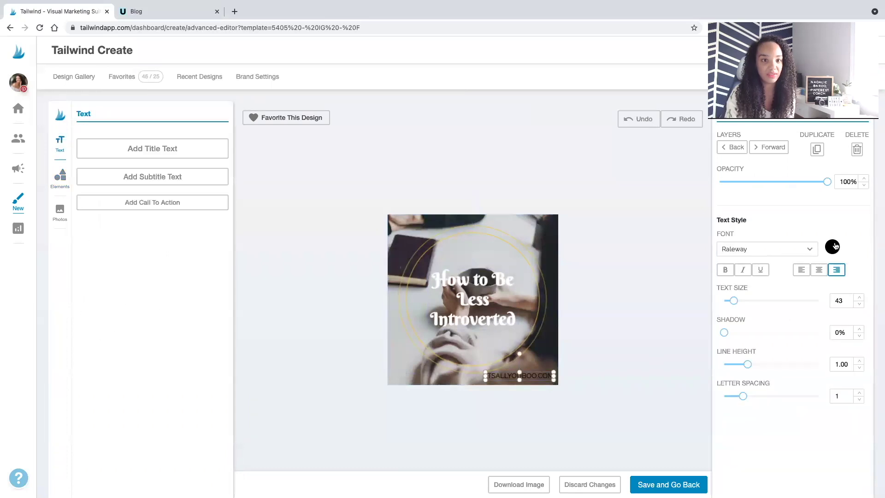
left_click(832, 246)
left_click(747, 396)
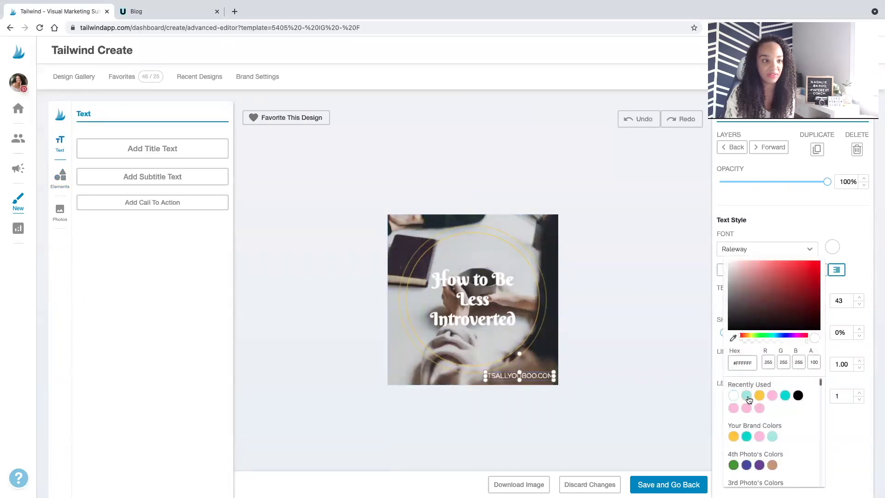
left_click(634, 394)
- Centre the ITSALLYOUBOO.COM text at the bottom and save back to the gallery
left_click_drag(529, 377, 480, 374)
left_click(547, 389)
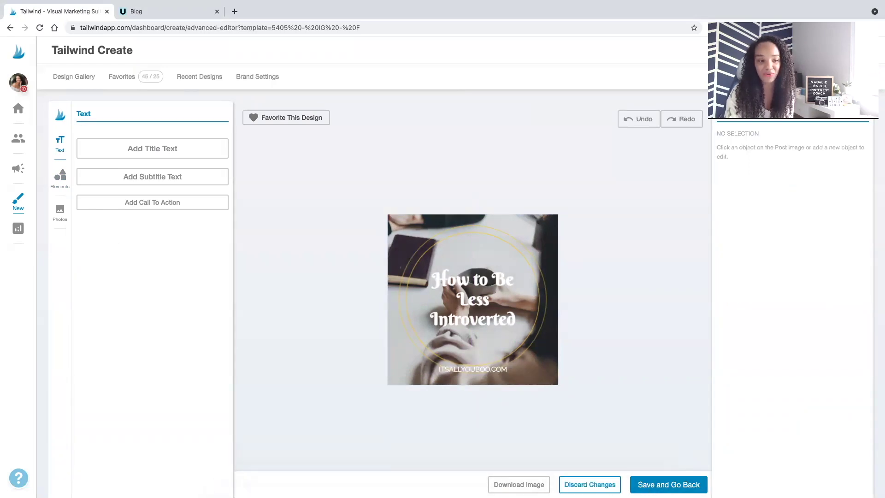
left_click(668, 484)
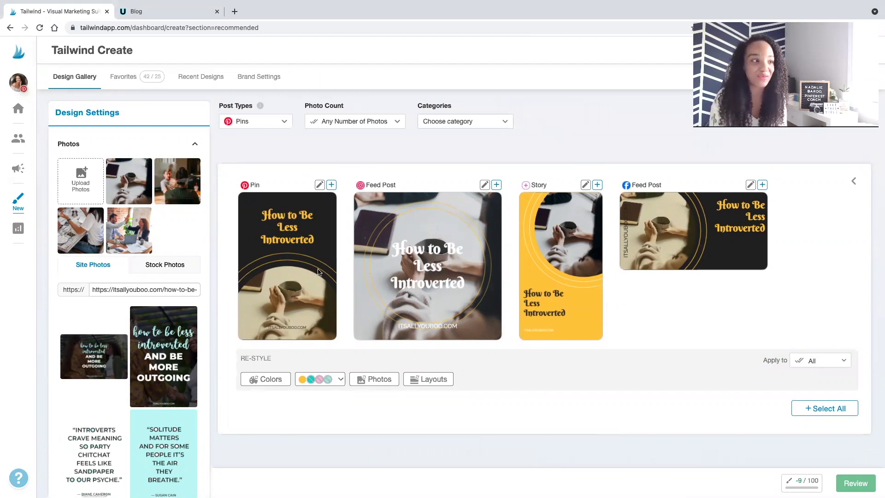
- Select all four 'How to Be Less Introverted' designs and bring them up for review
left_click(820, 413)
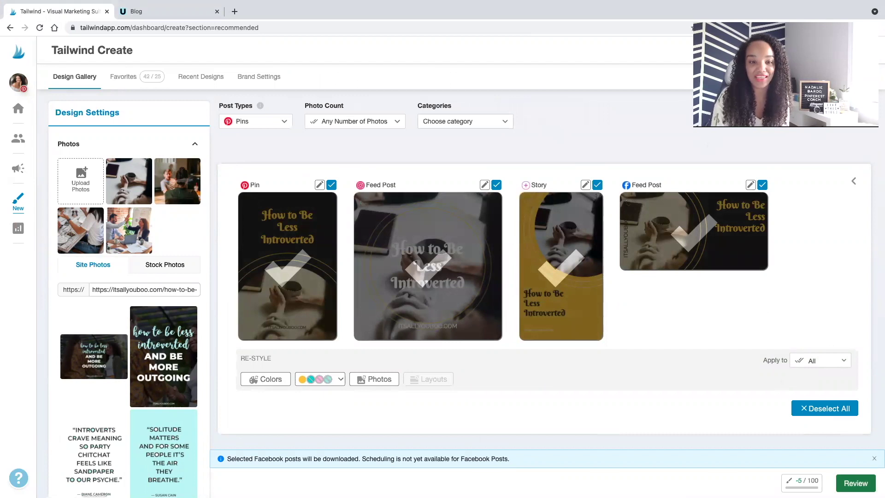
left_click(855, 483)
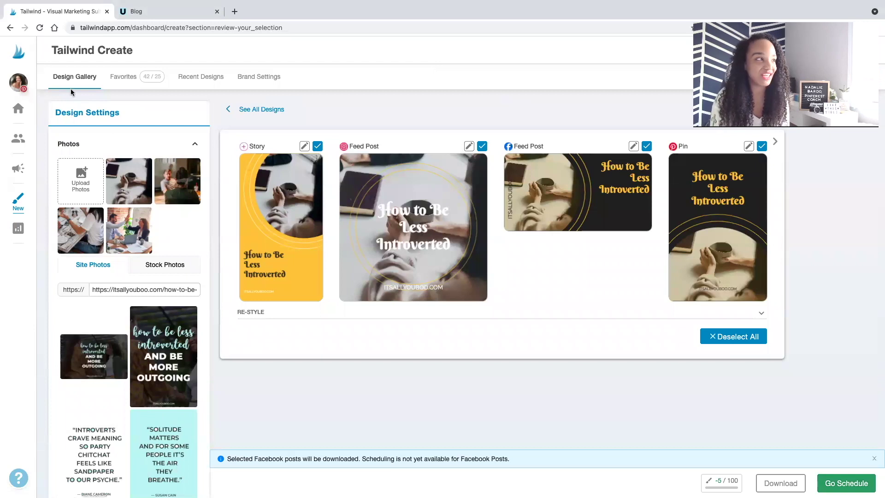
- Download the story, pin and Facebook designs, excluding the Instagram feed post
left_click(23, 88)
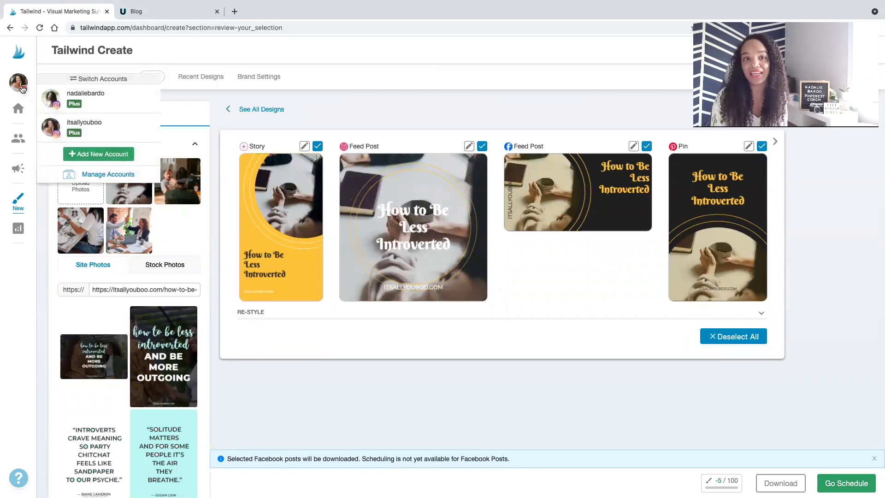
left_click(266, 217)
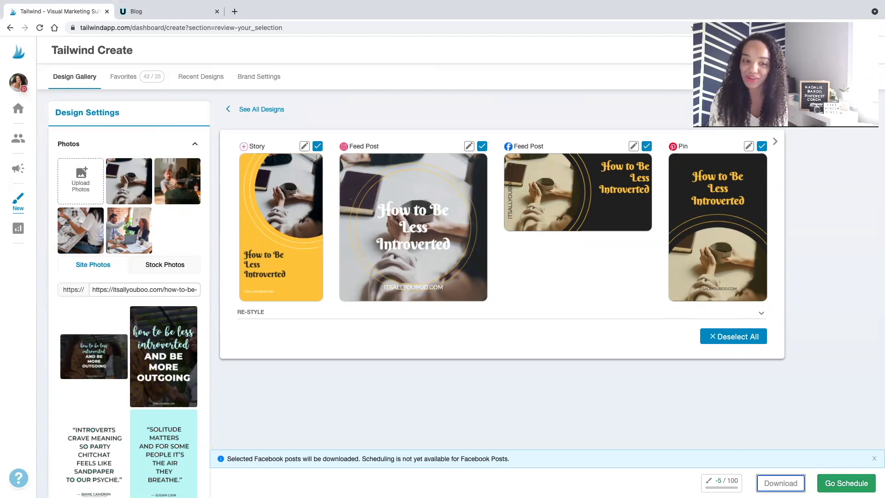
left_click(779, 483)
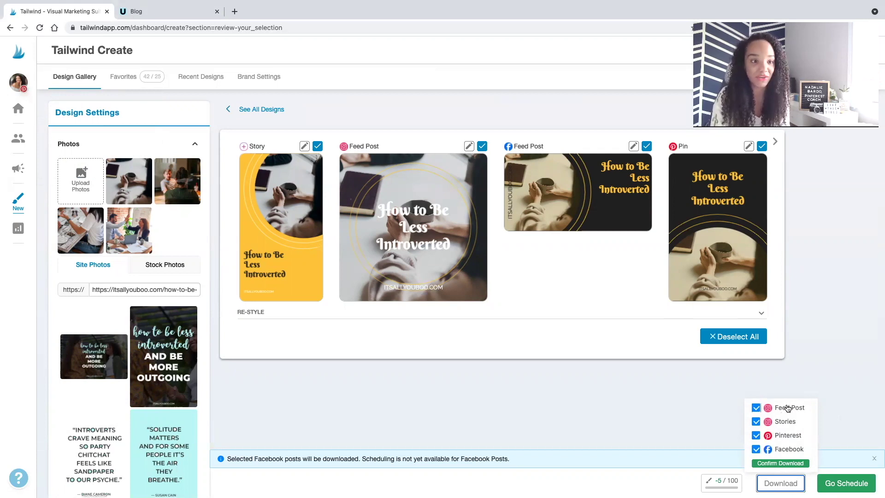
left_click(755, 408)
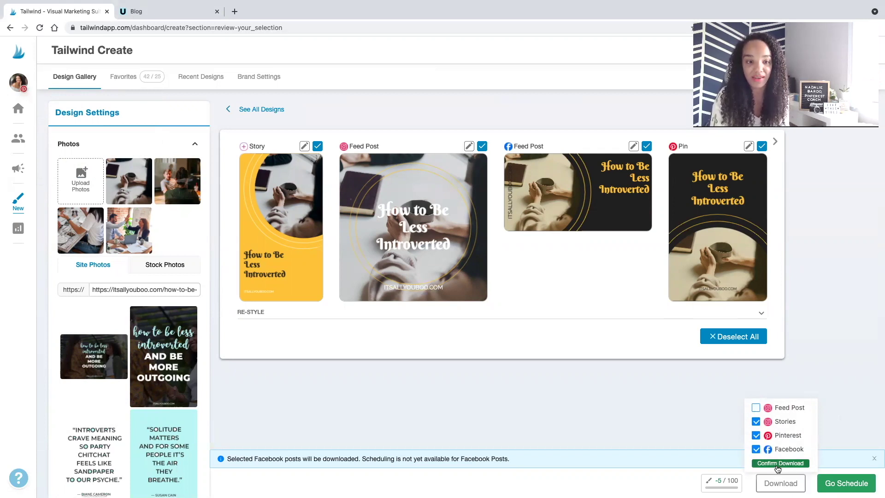
left_click(777, 464)
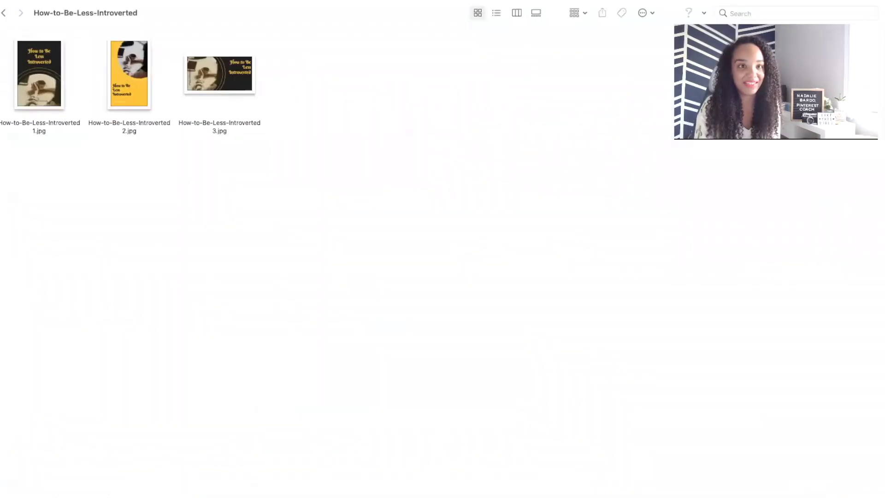
- Enlarge the Finder thumbnails of the three downloaded How-to-Be-Less-Introverted images
key("super+equal")
key("super+equal")
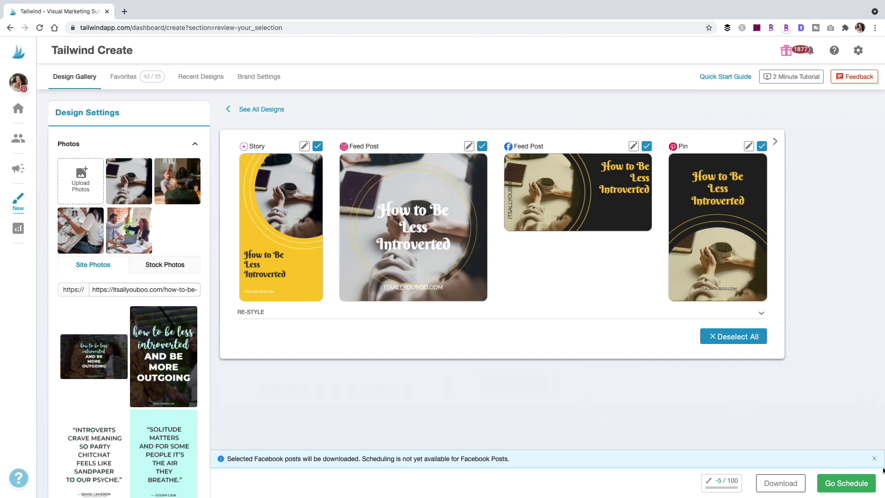
- Schedule the designs into Tailwind drafts under the brand's Instagram account
left_click(853, 483)
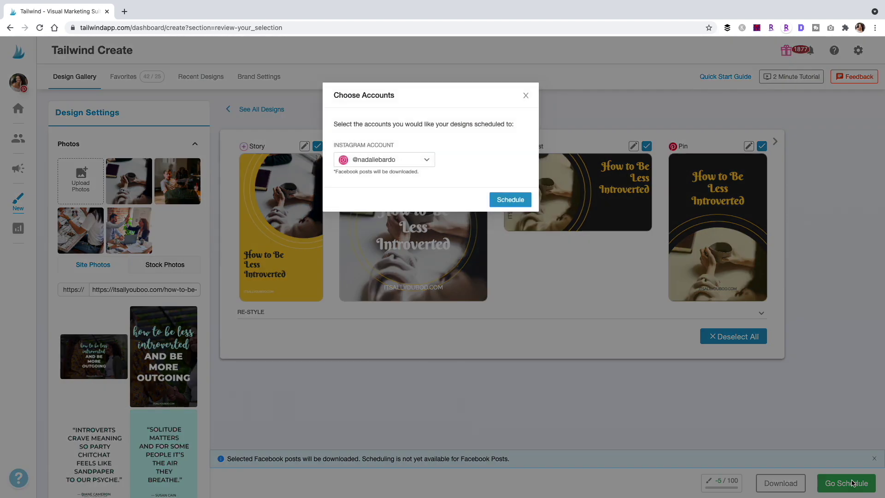
left_click(366, 162)
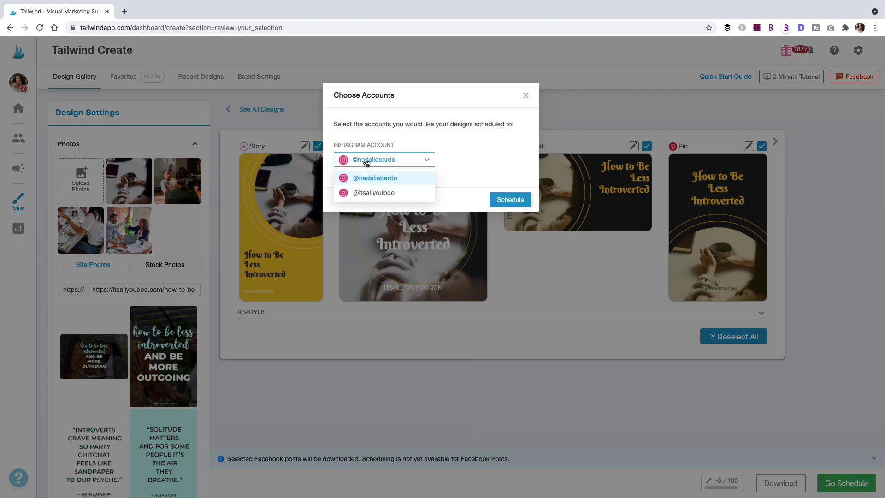
left_click(406, 193)
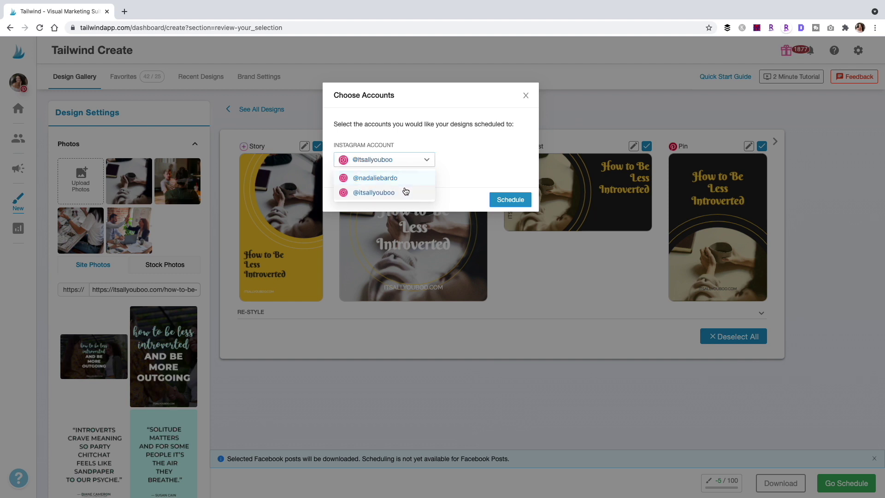
left_click(510, 200)
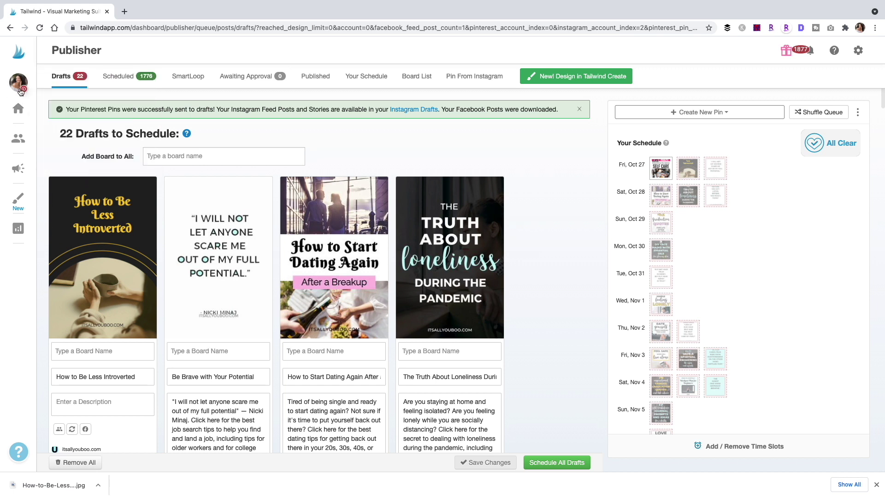
- Switch Tailwind Publisher to the brand's account from the avatar menu
mouse_move(20, 92)
left_click(81, 134)
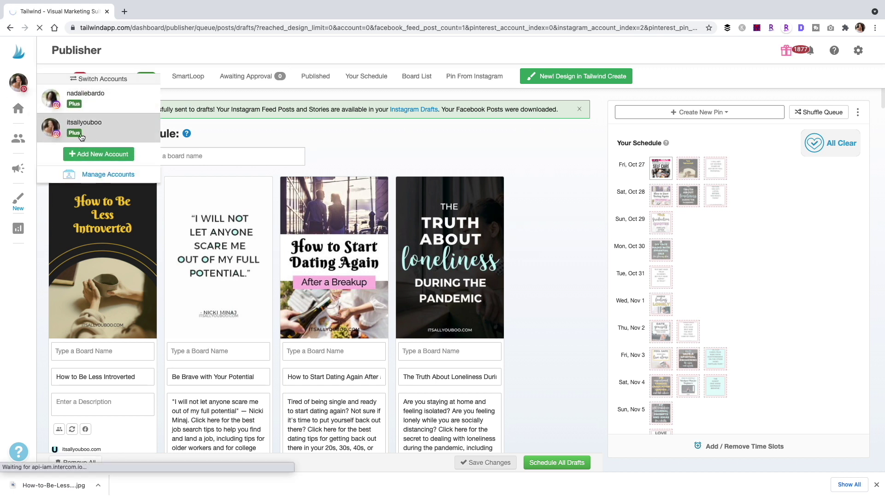